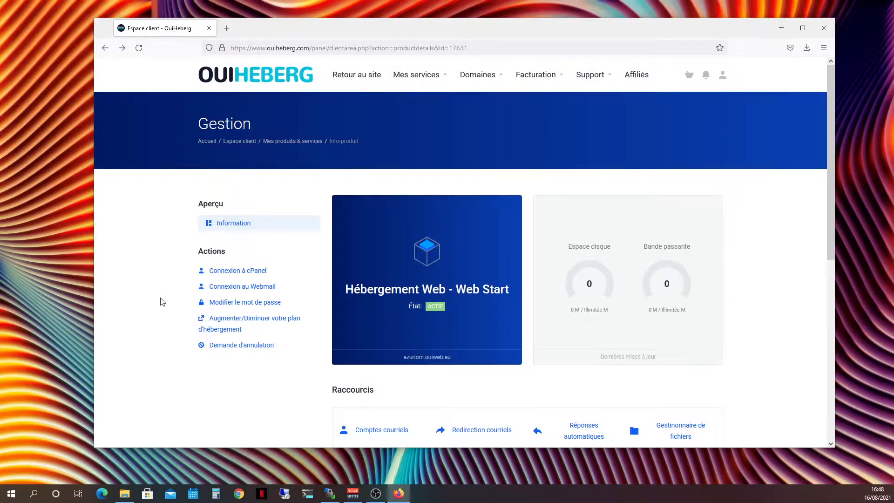
Connect to the hosting plan's cPanel, search its functions for FTP and open FTP Accounts
click(245, 273)
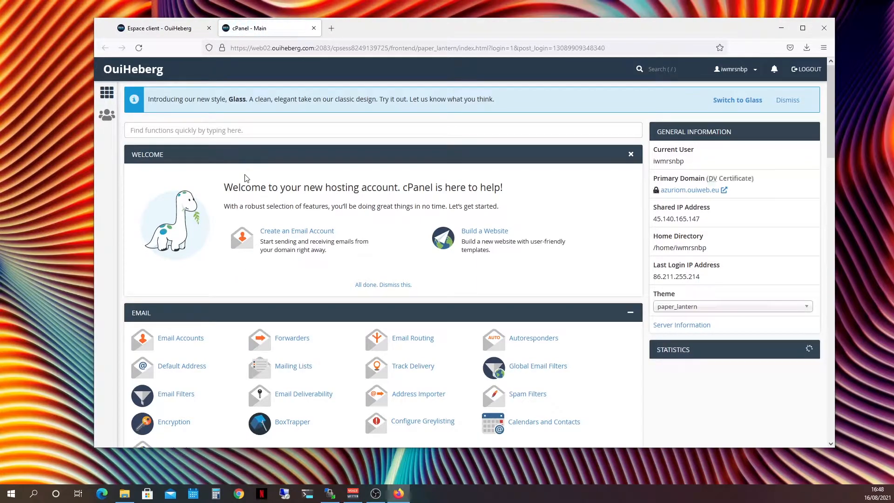
click(194, 131)
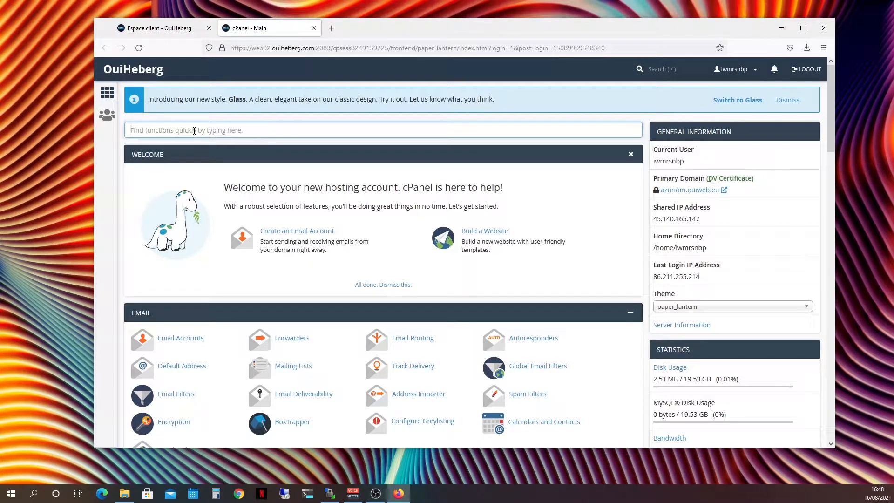
text(FTP)
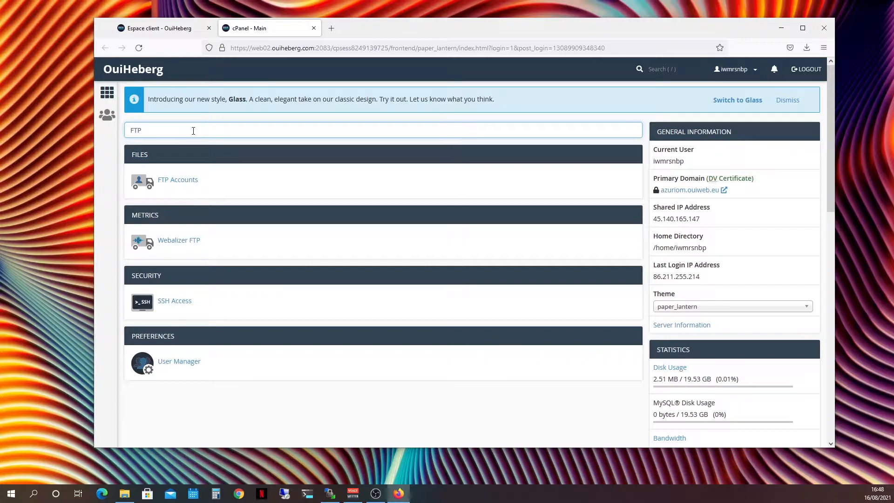
click(192, 181)
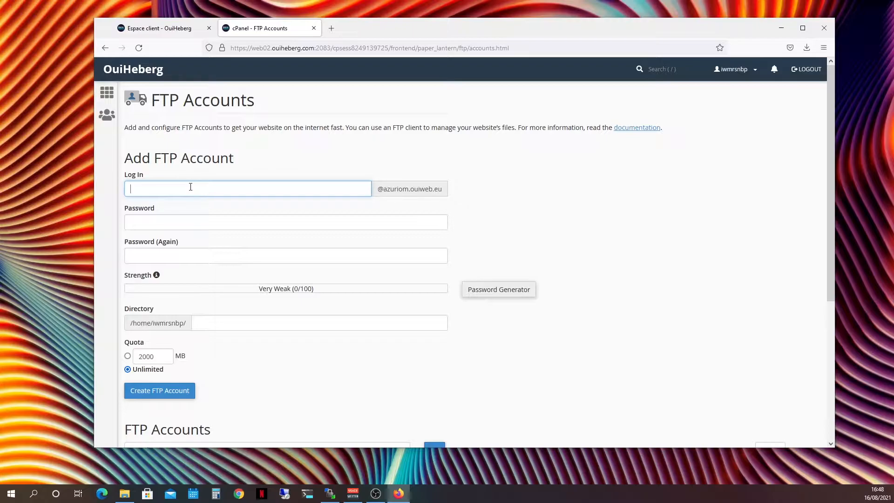
Create an FTP account with the chosen login name and account password, using the public_html directory and an unlimited quota
text(decourfeyrac)
key(Tab)
text(•••••)
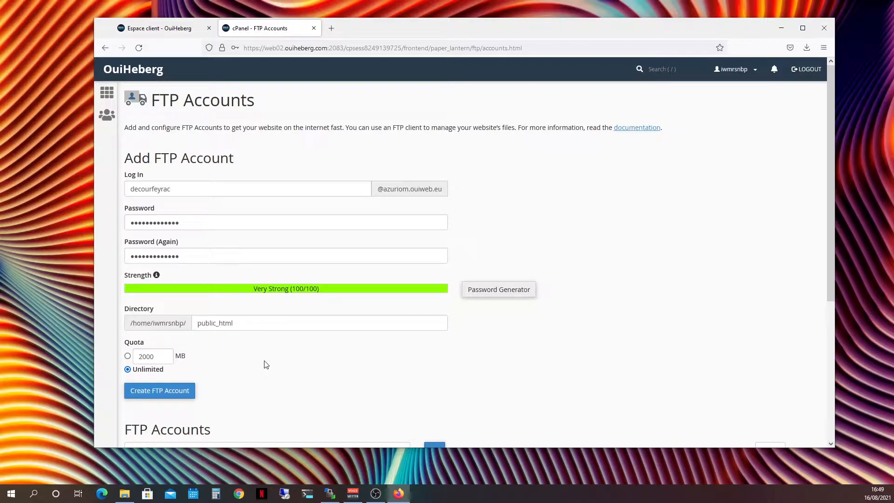
click(170, 396)
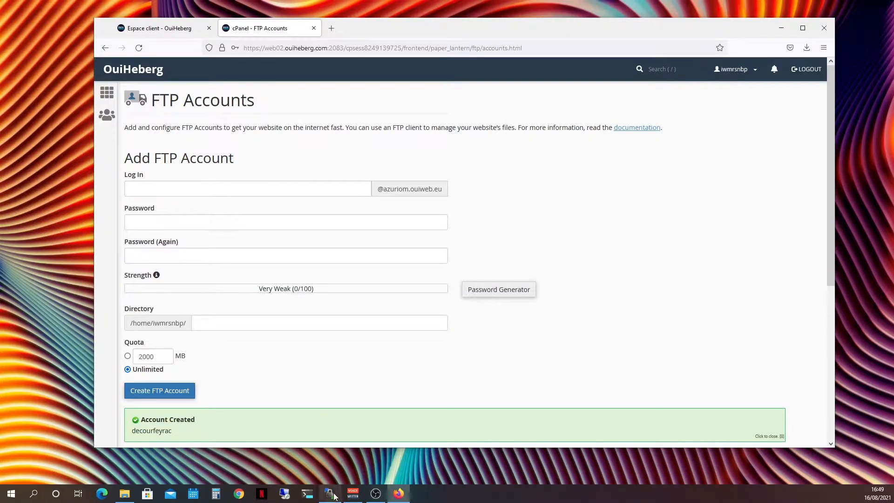
Look up the FTP client configuration of the newly added FTP account
mouse_move(335, 496)
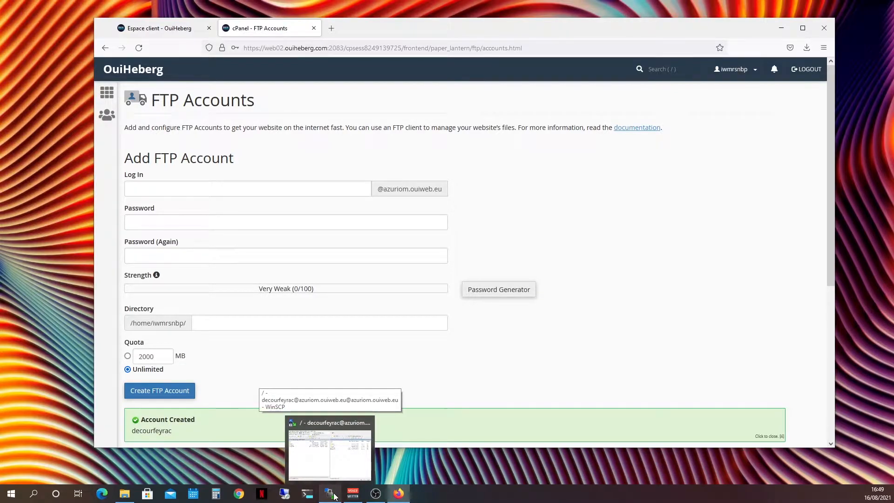
scroll(233, 388, down, 1)
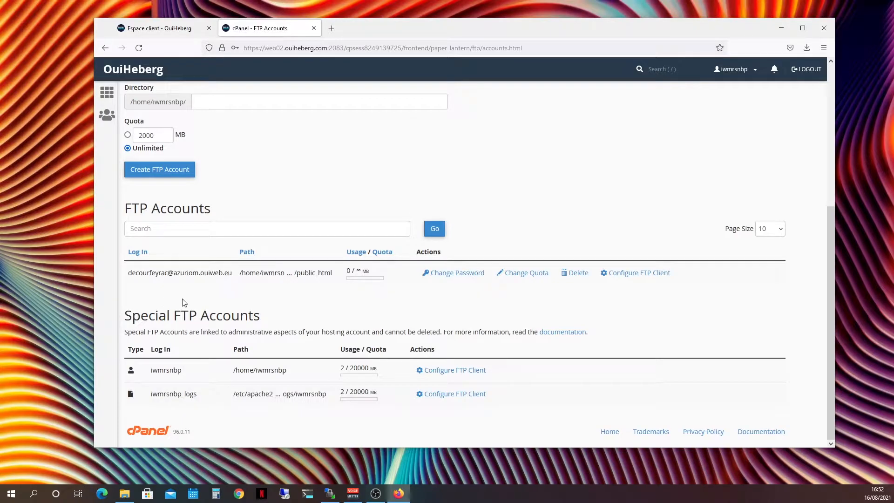
click(652, 282)
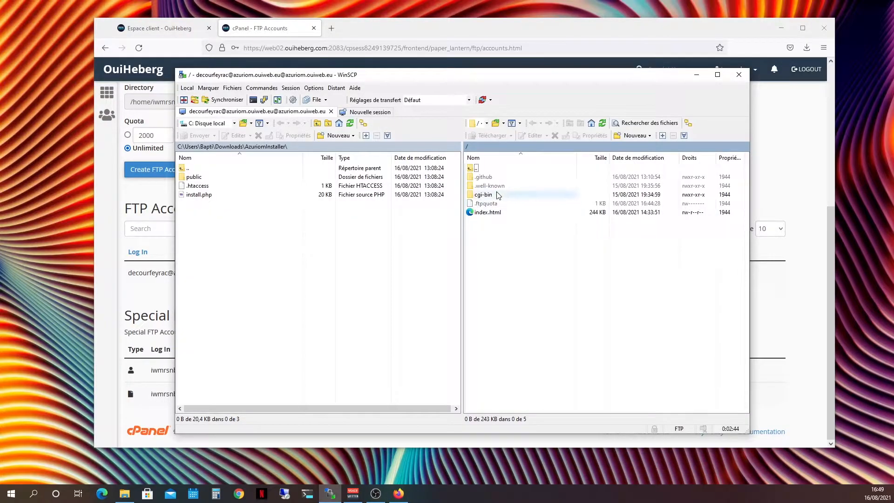
In WinSCP, delete index.html and the cgi-bin folder from the server's root directory
click(487, 212)
ctrl+click(486, 197)
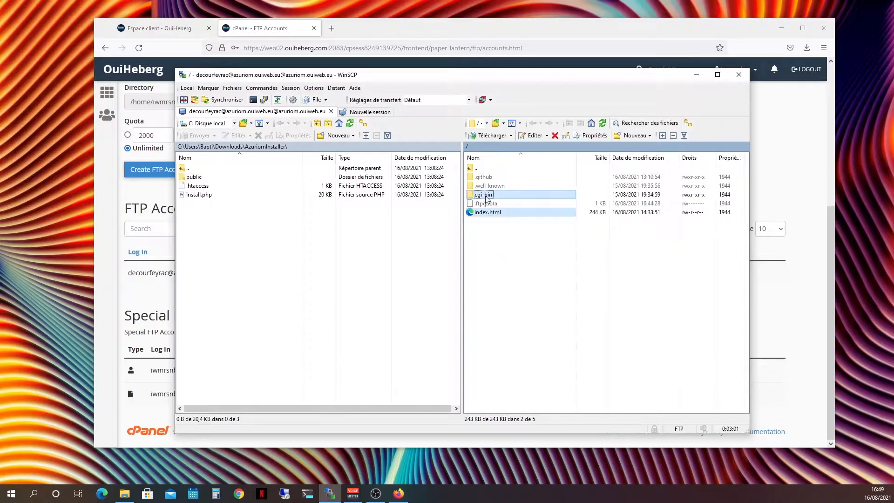
key(Delete)
key(Return)
Upload the public folder, .htaccess and install.php from the local AzuriomInstaller folder to the server root
click(208, 215)
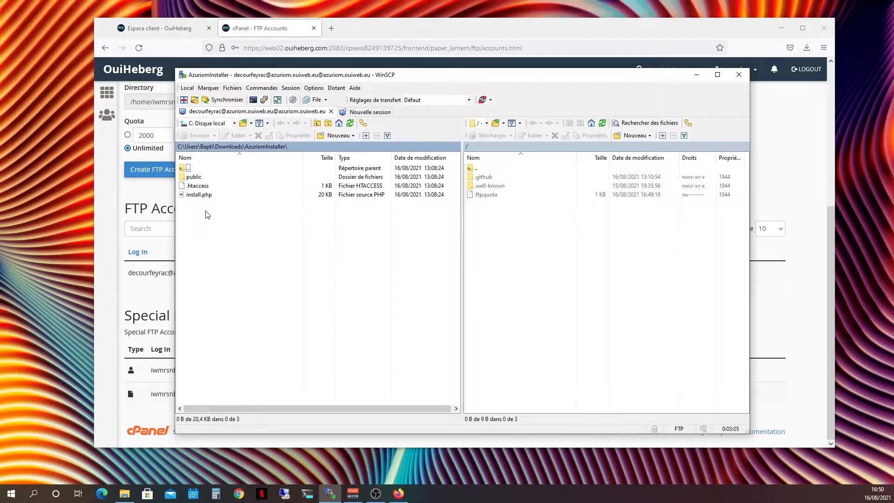
drag(205, 214, 202, 175)
drag(246, 209, 201, 176)
right_click(201, 176)
click(218, 204)
click(473, 284)
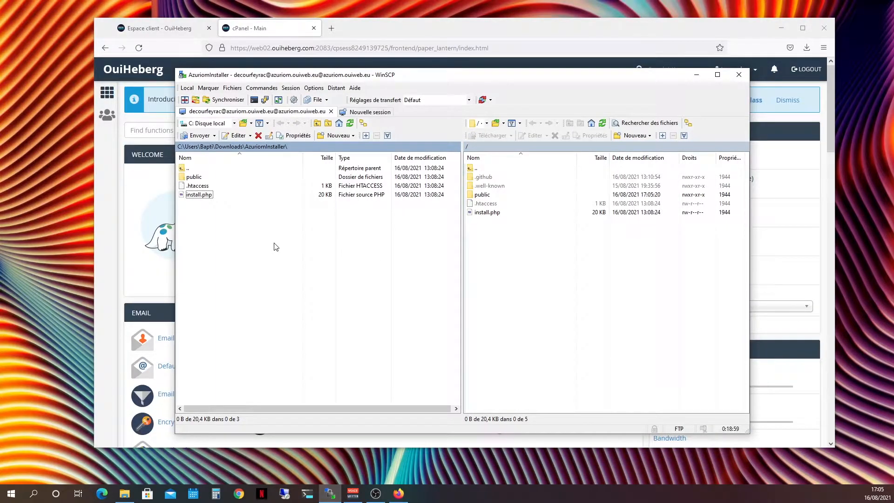
click(329, 30)
text(https://azuriom.ouiweb.eu/install.php)
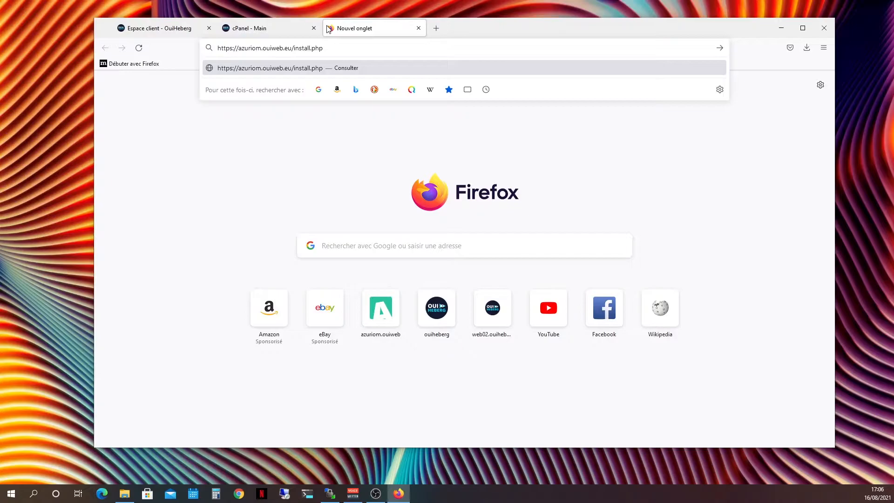
key(Return)
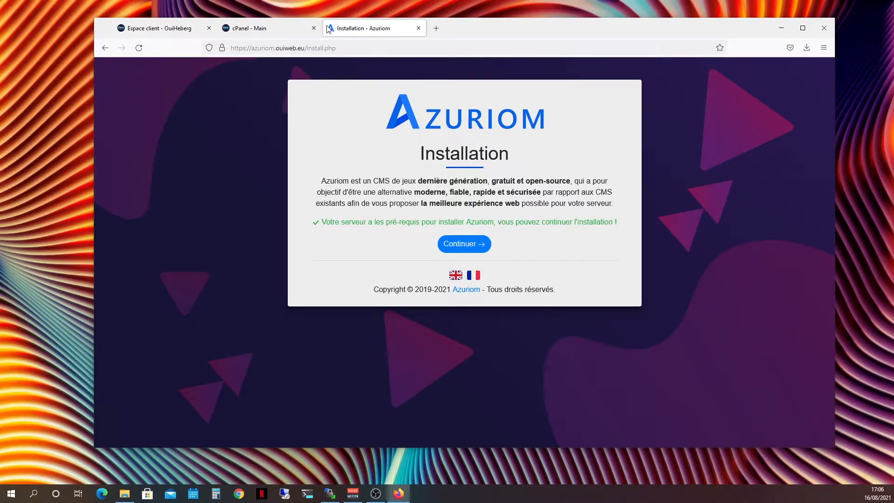
click(480, 242)
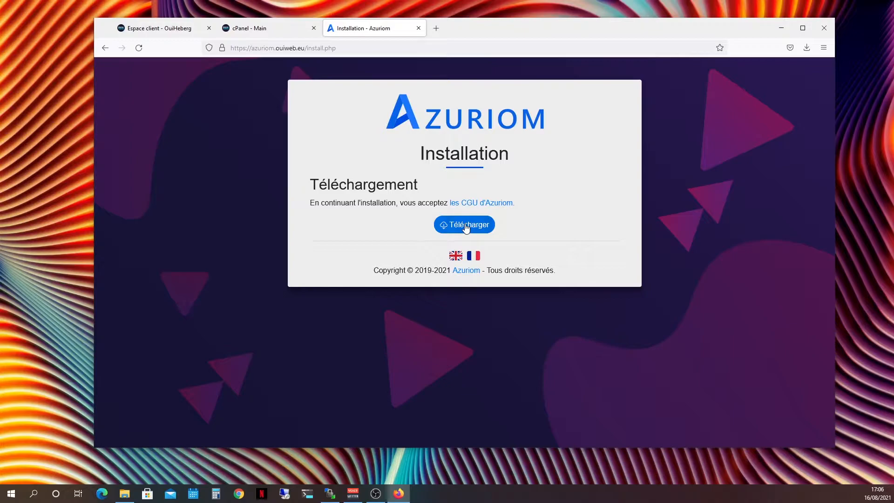
click(466, 228)
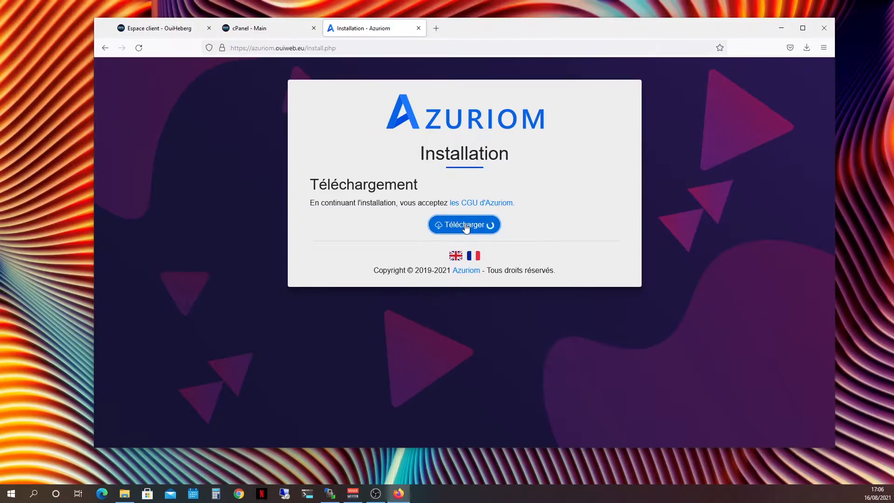
Refresh the server's root directory in WinSCP to check the extracted files, and return to the installer's database form
key(alt+Tab)
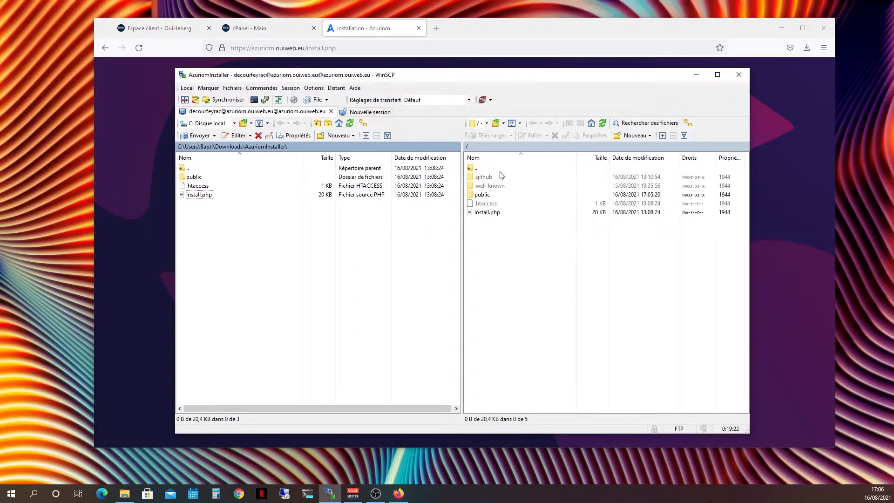
click(577, 180)
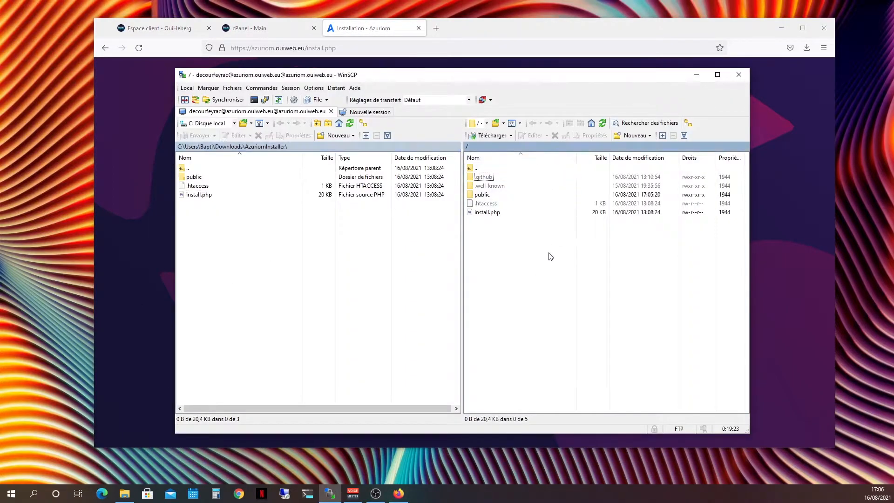
click(602, 124)
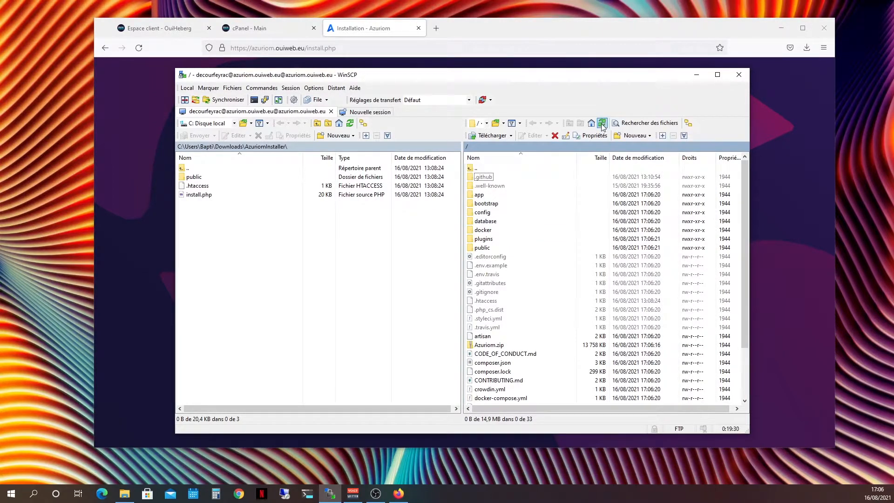
click(379, 35)
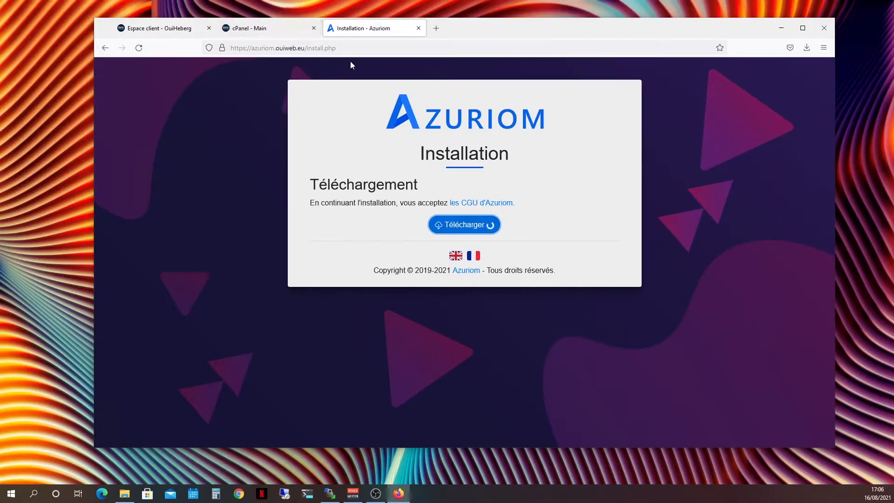
click(344, 283)
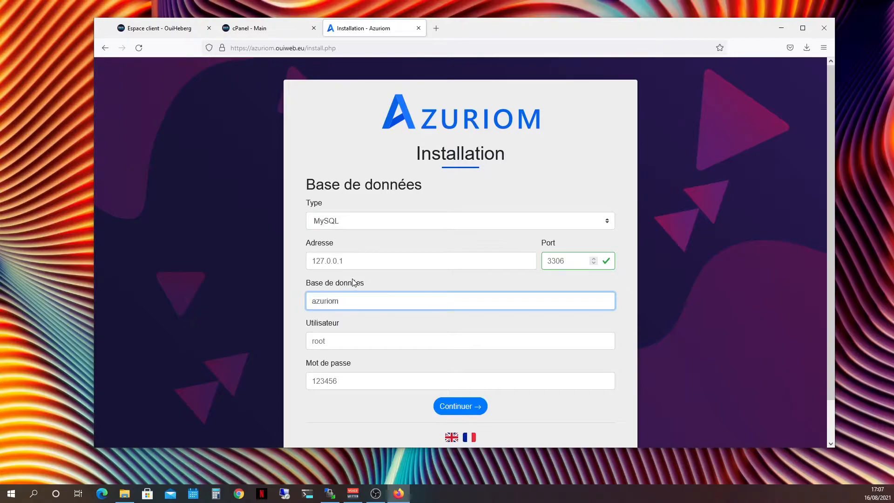
Return to cPanel, search its functions for Mysql and open MySQL Databases
click(264, 29)
click(200, 130)
text(Mysql)
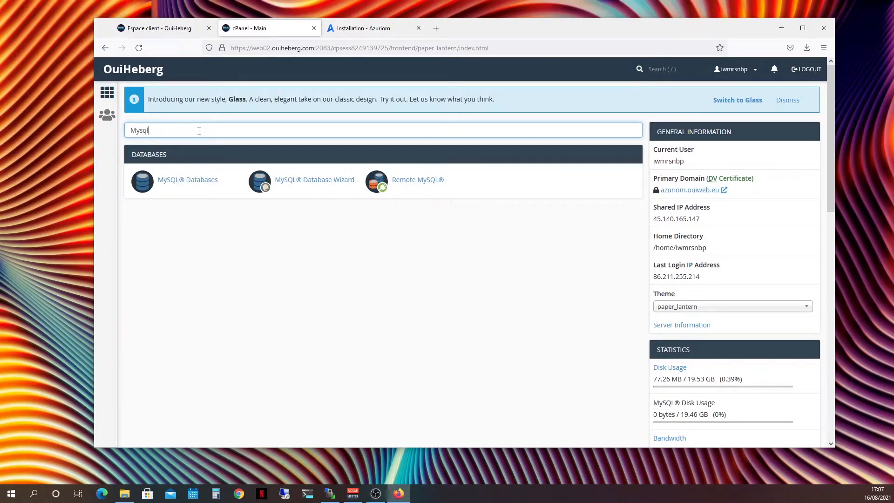
click(185, 181)
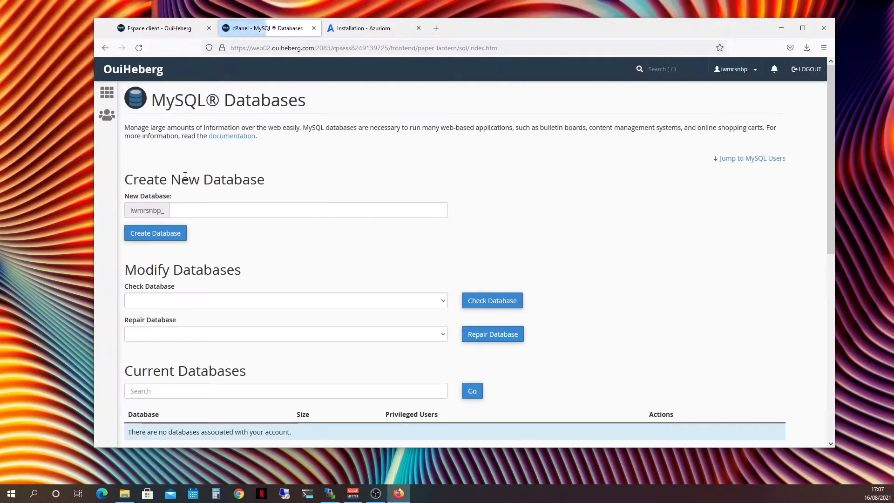
Create a new MySQL database with the name azuriom after the account prefix and return to the database overview
click(217, 212)
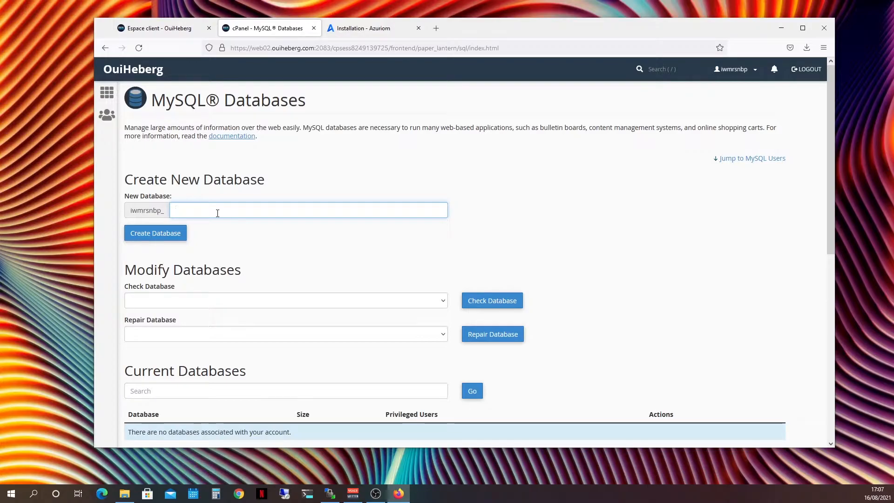
text(az)
click(208, 224)
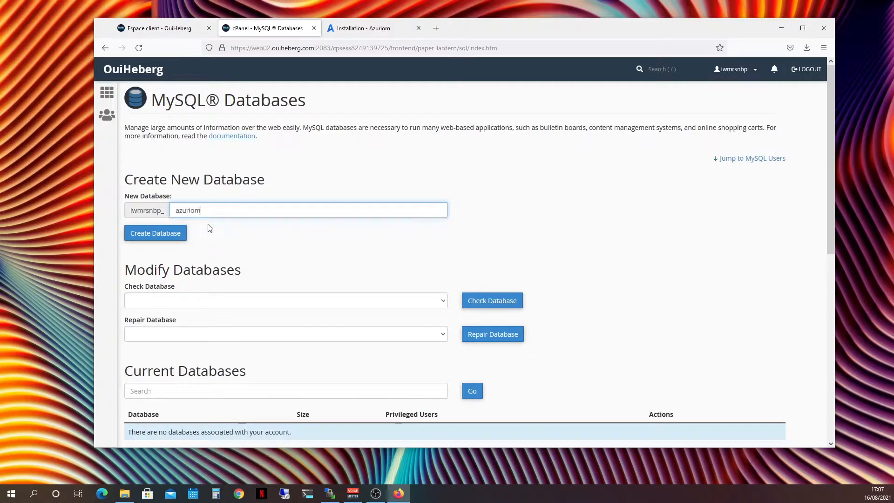
click(154, 238)
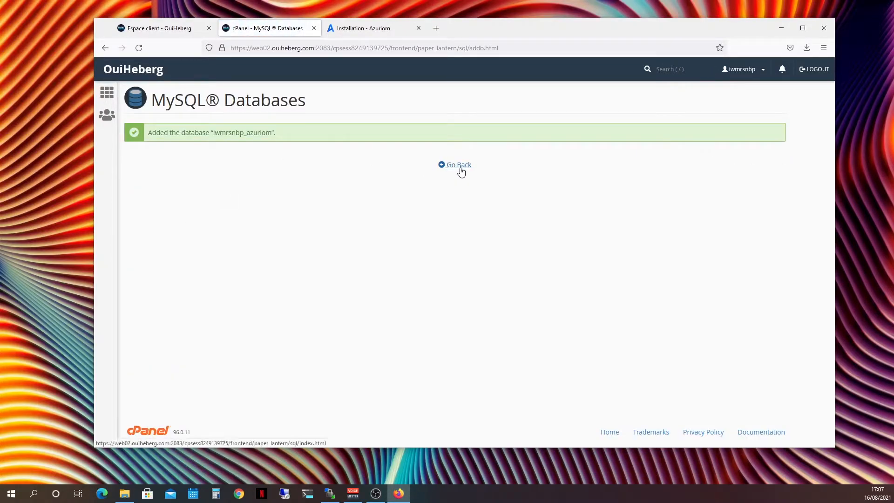
click(458, 165)
Enter azuriom as the username for a new MySQL user
scroll(359, 201, down, 1)
scroll(358, 201, down, 6)
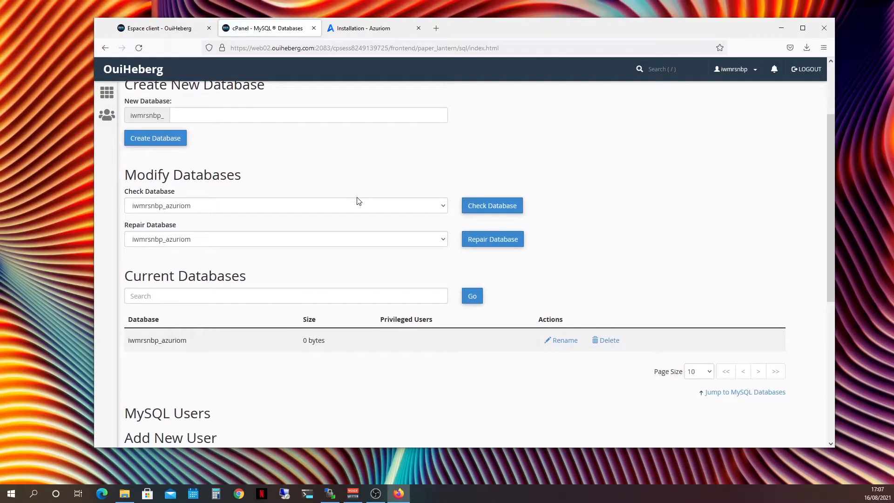
scroll(300, 220, down, 1)
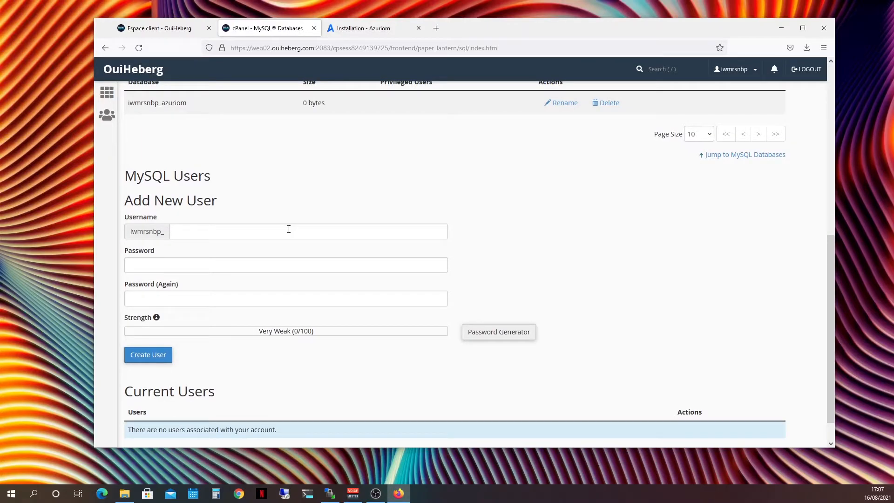
click(260, 235)
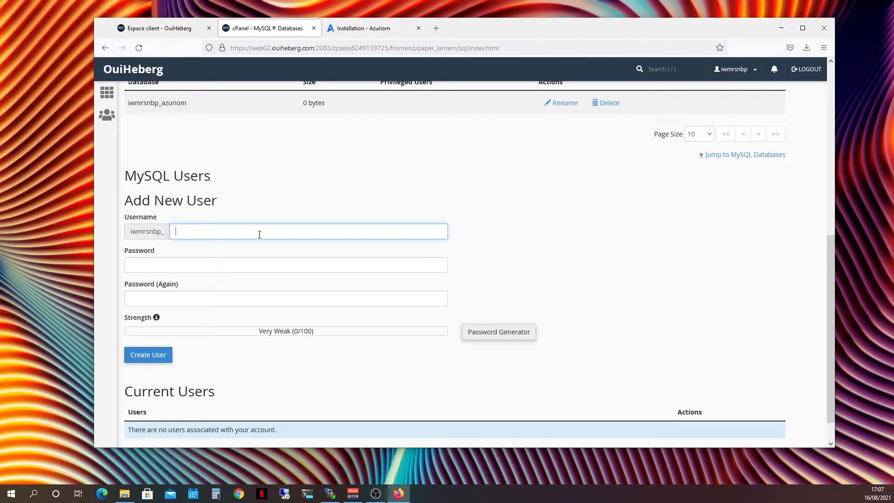
text(azur)
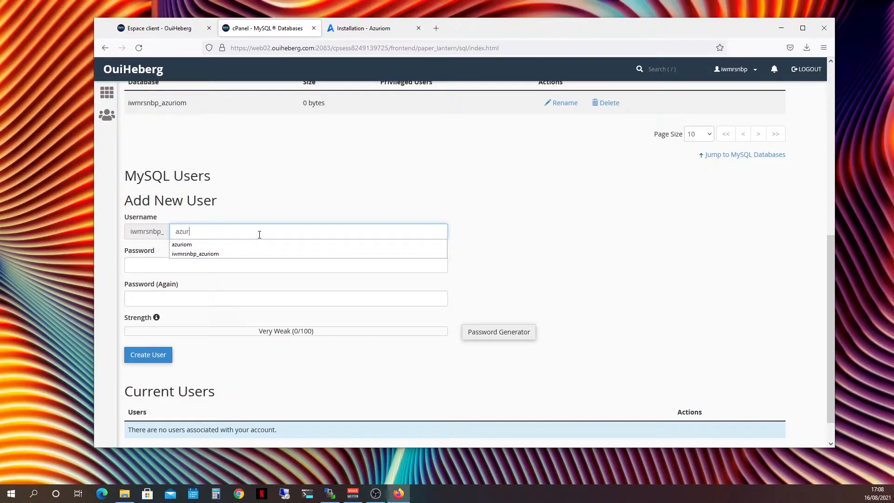
text(iom)
click(254, 244)
Enter the MySQL user's password, repeat it in the confirmation field and create the user
click(238, 262)
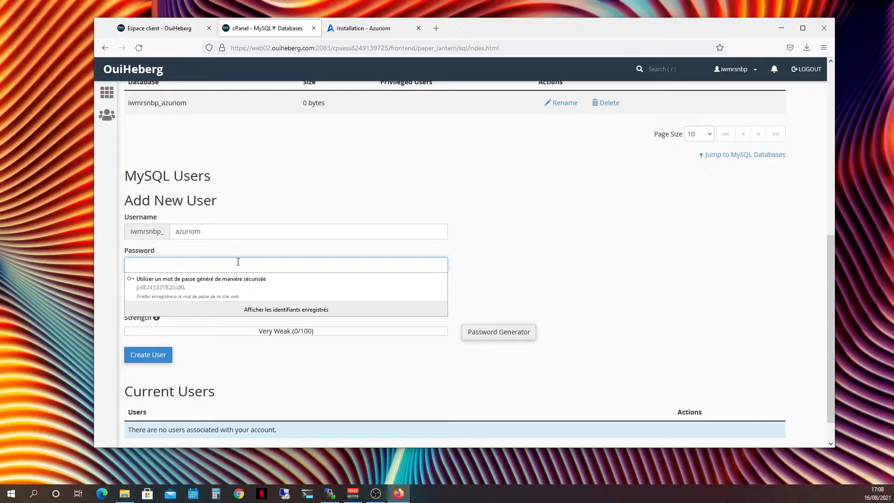
text(azuriom)
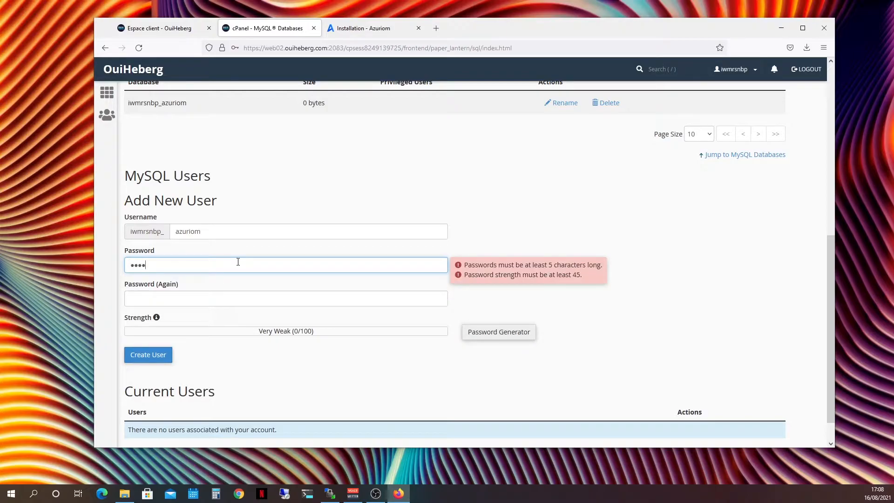
text(••••••)
key(Tab)
text(•)
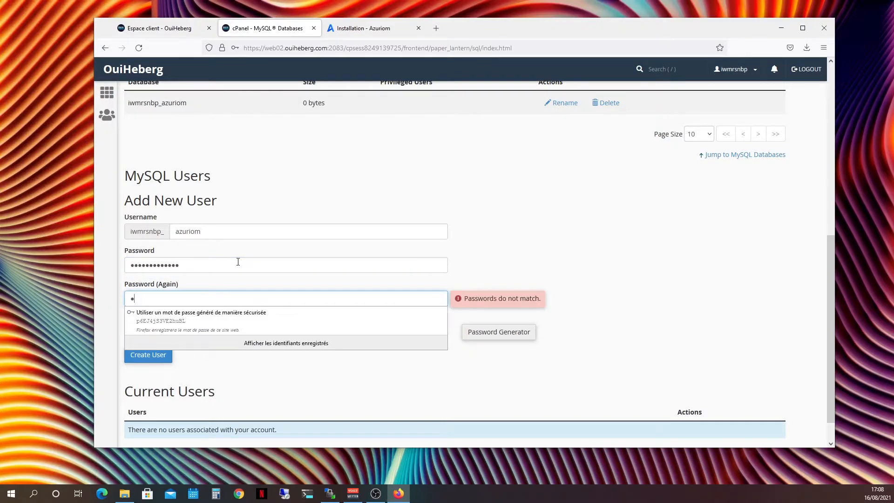
text(zuriom••••••)
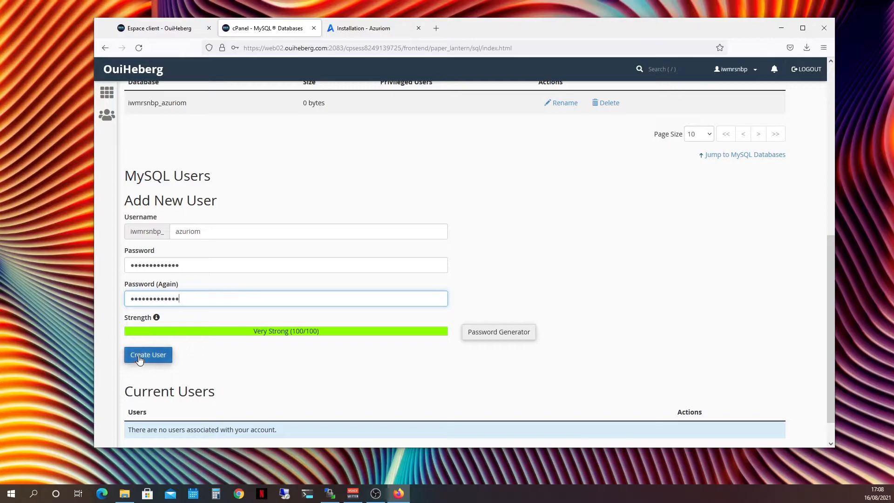
click(139, 357)
click(336, 167)
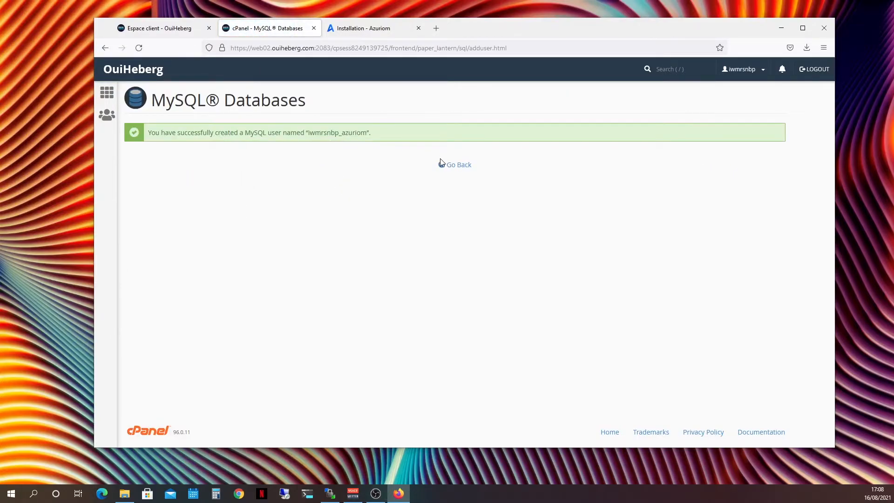
Return to the MySQL database overview and add the new azuriom user to the azuriom database
click(452, 165)
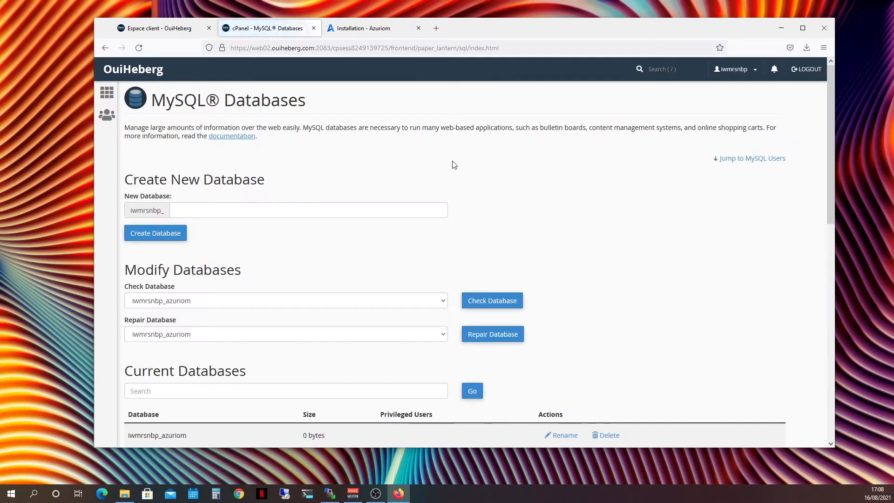
scroll(403, 235, down, 15)
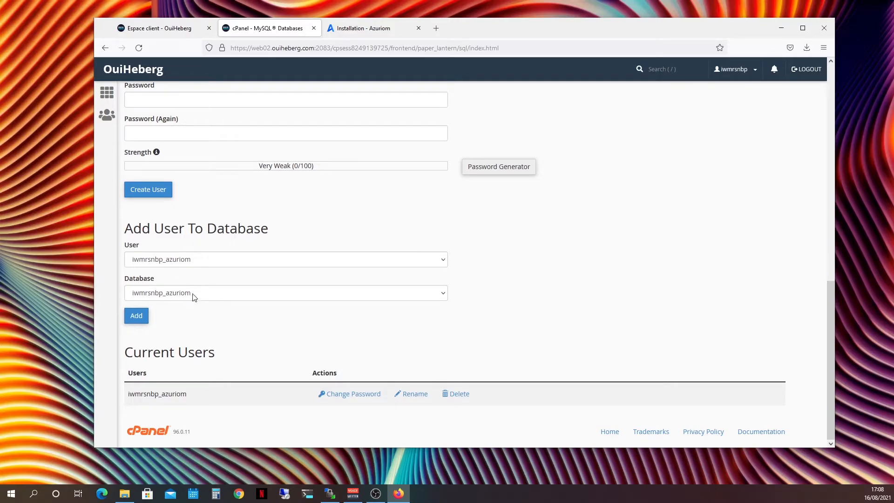
click(142, 322)
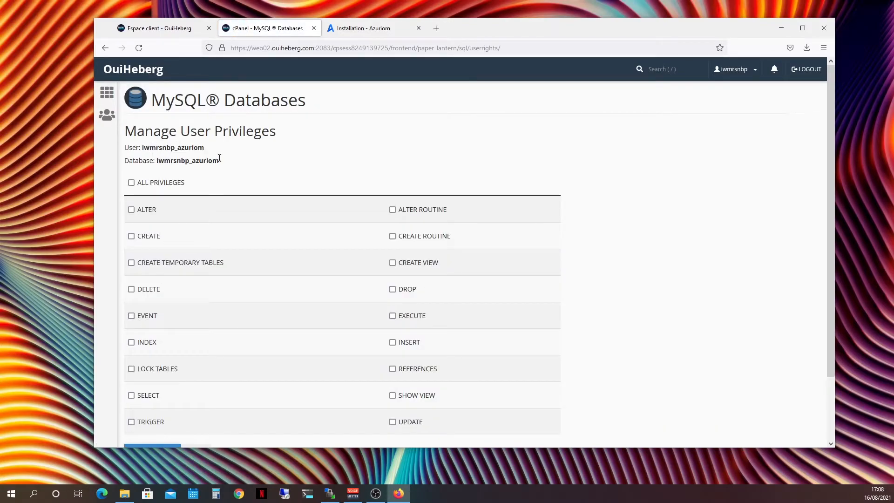
Grant the azuriom user ALL PRIVILEGES on the database, save the changes and return to the database overview
click(139, 187)
scroll(183, 223, down, 2)
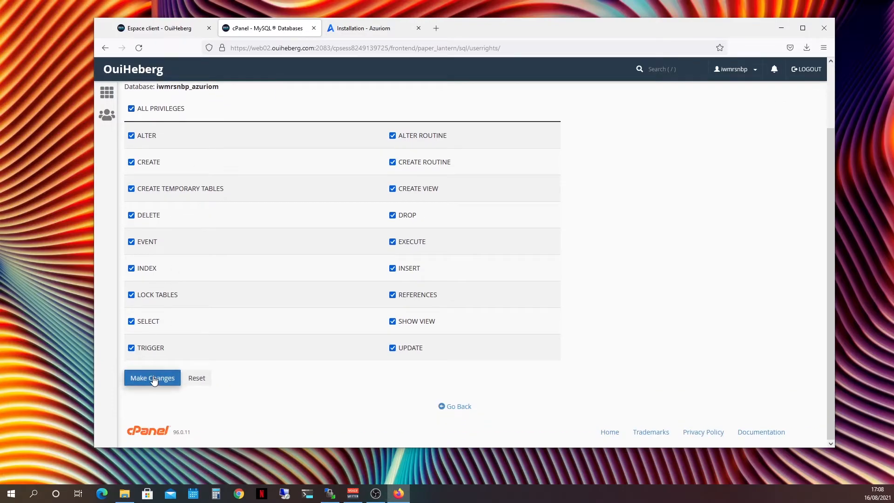
click(153, 378)
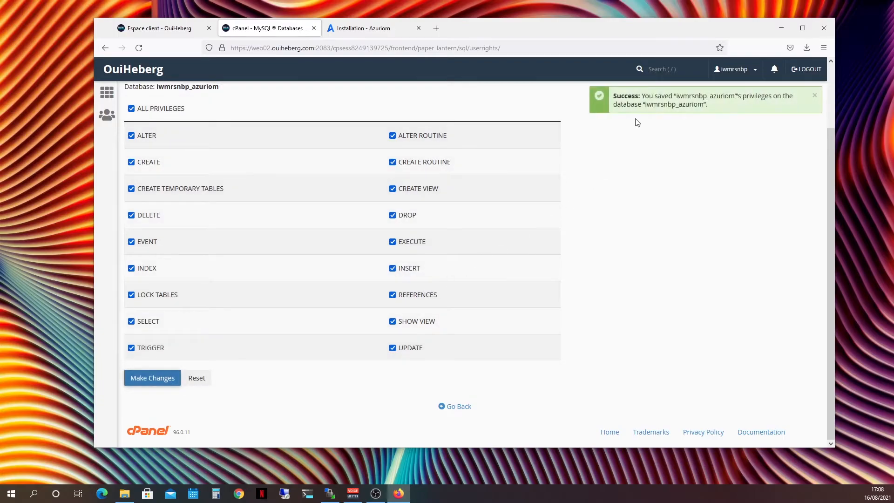
click(463, 407)
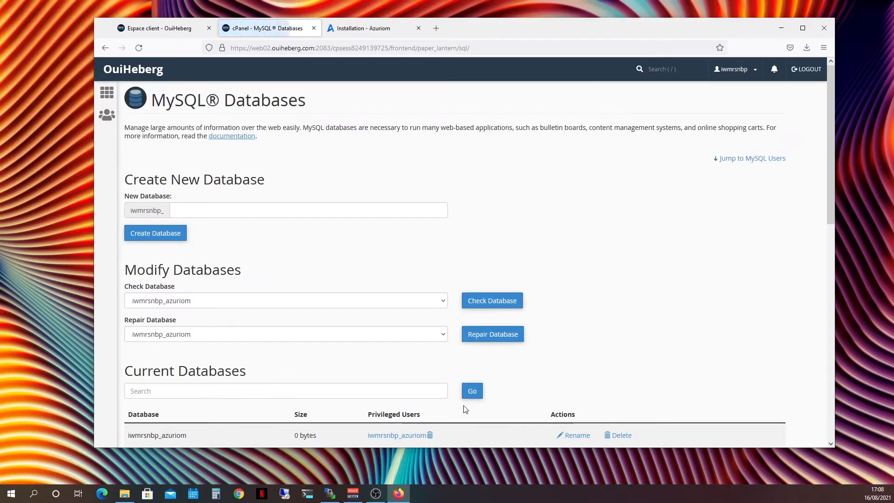
scroll(612, 270, down, 2)
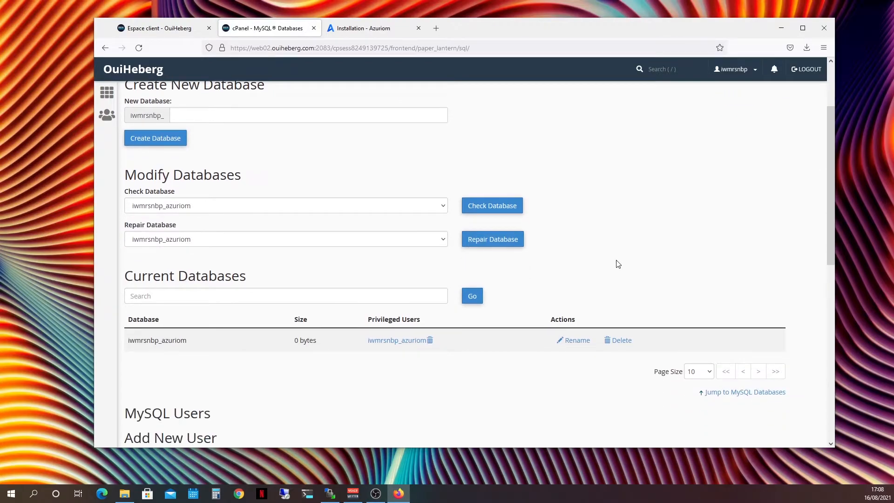
scroll(617, 264, up, 2)
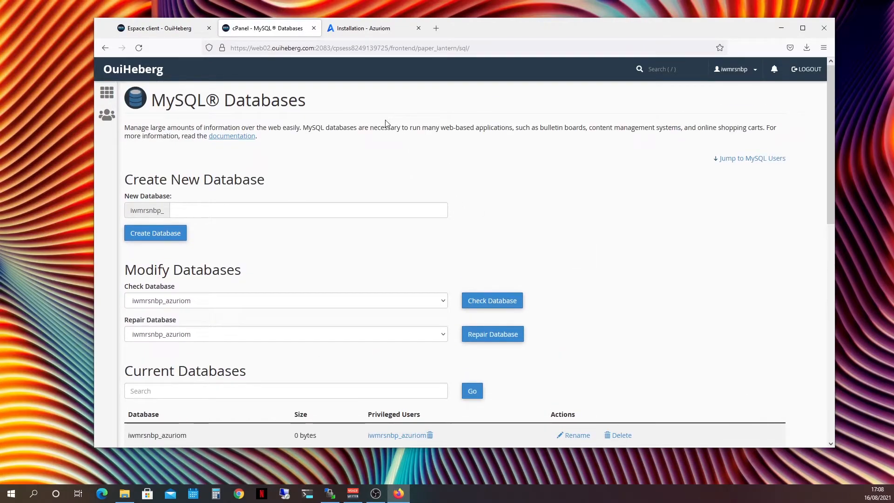
In the Azuriom installer, set the database type to MySQL, the address to 127.0.0.1 and the port to 3306
click(375, 30)
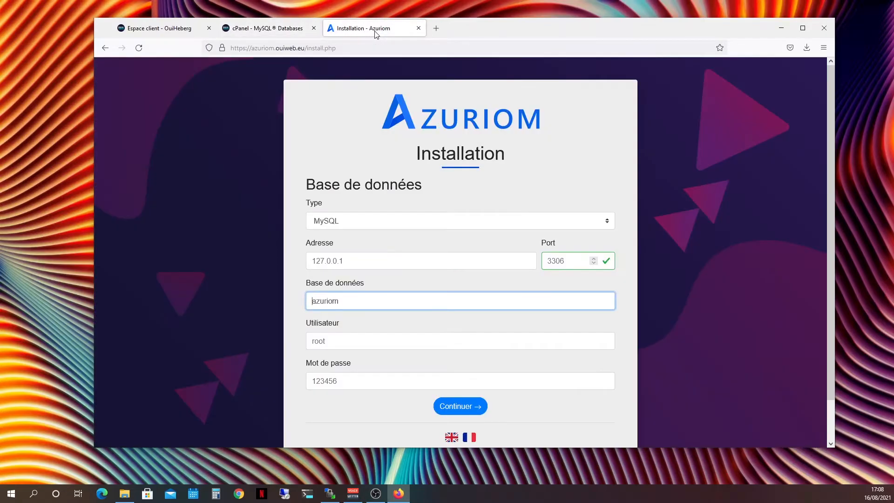
click(349, 224)
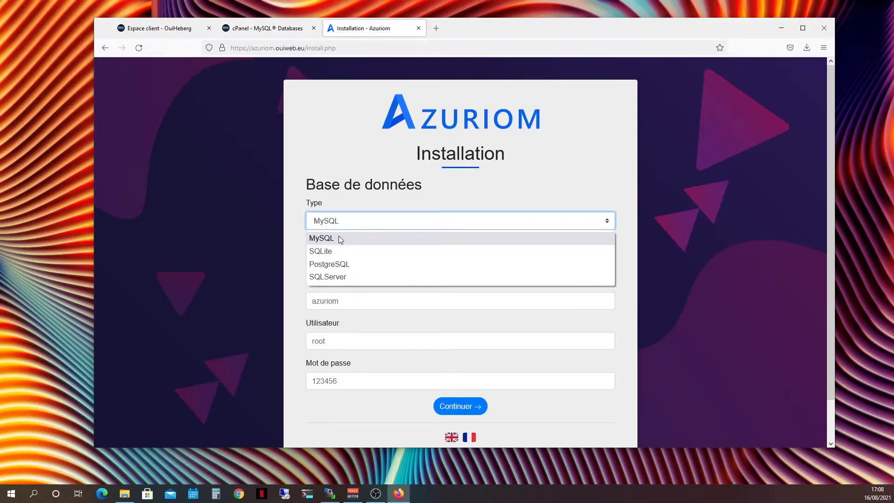
click(339, 237)
click(348, 262)
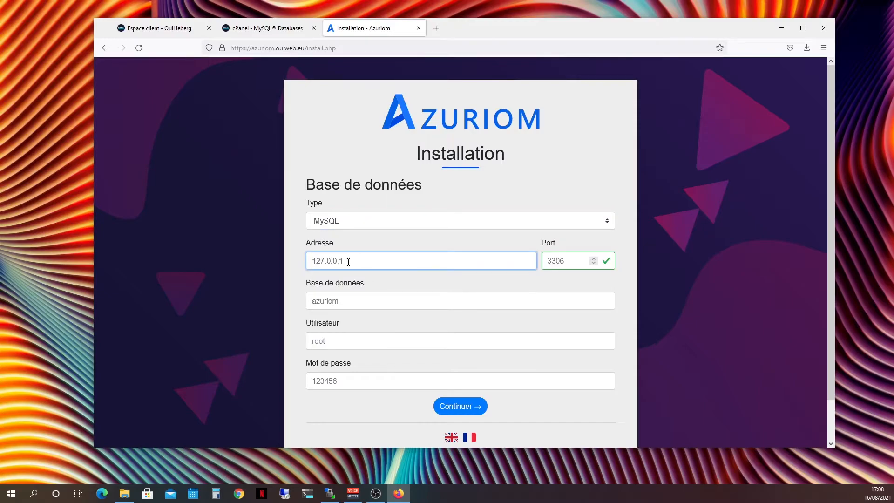
text(12)
click(340, 276)
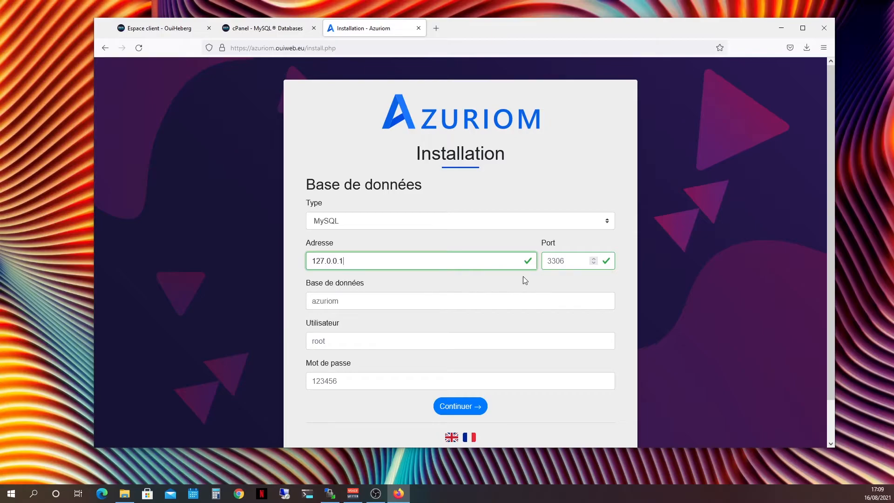
click(560, 262)
text(3306)
click(465, 291)
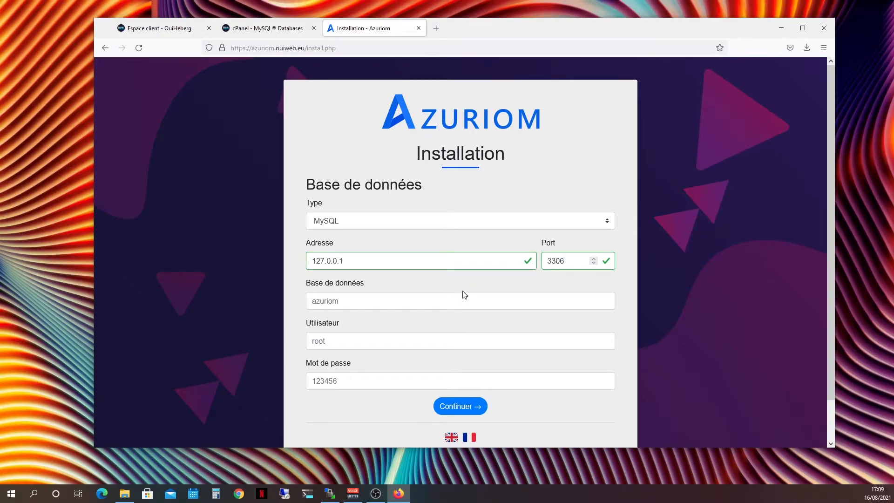
Copy the full azuriom user name from cPanel's current users and enter it as database name and user in the Azuriom installer
click(268, 31)
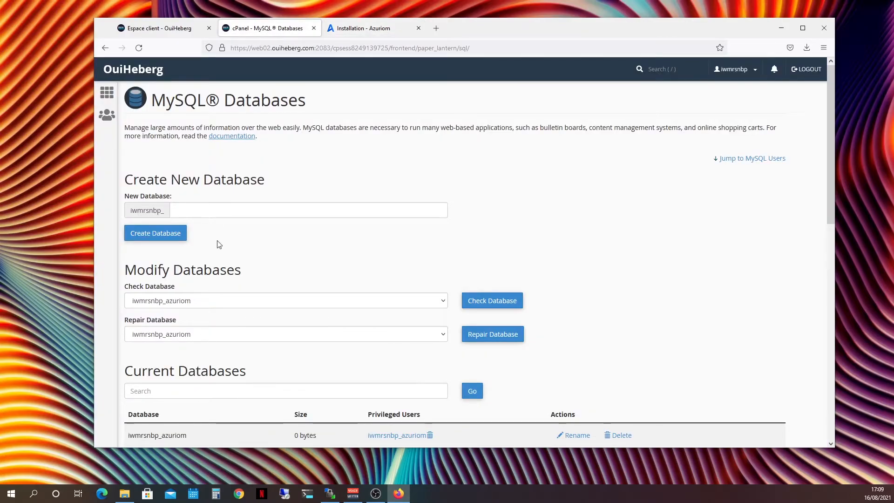
scroll(205, 298, down, 15)
drag(188, 394, 121, 394)
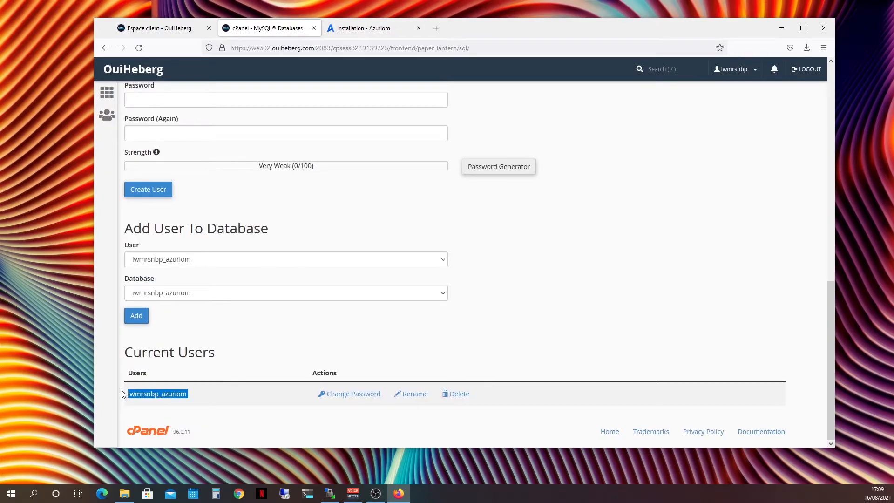
click(363, 28)
Enter the MySQL user's password in the installer and continue to the game selection
click(320, 379)
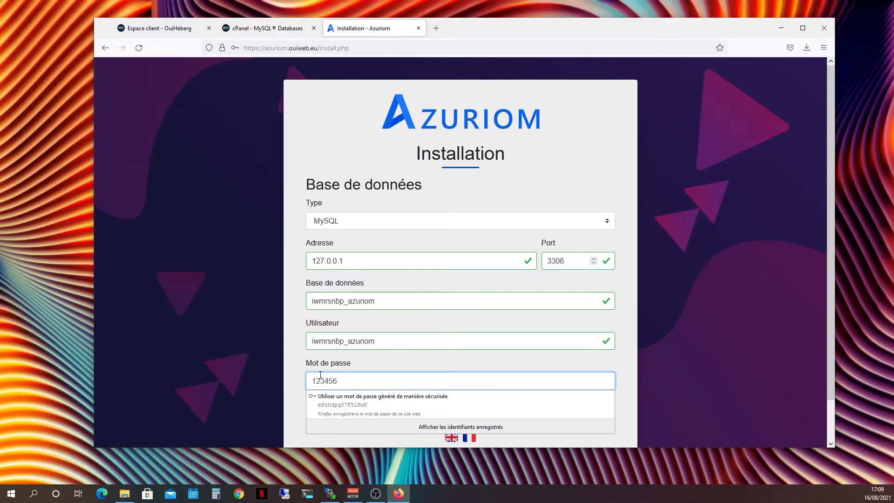
text(•••••)
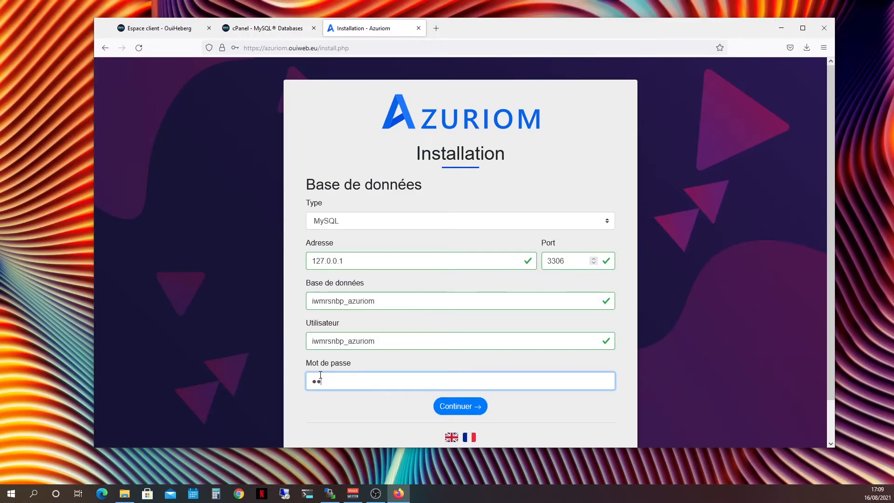
text(••••••••)
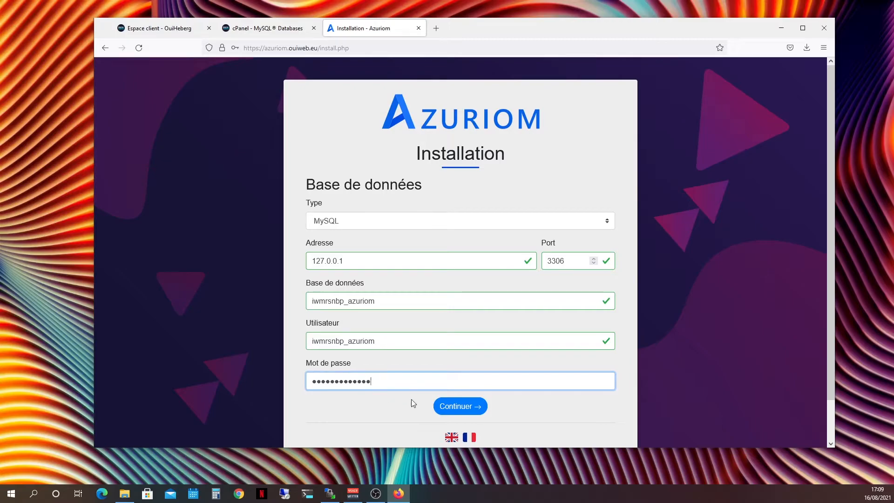
click(455, 408)
click(351, 168)
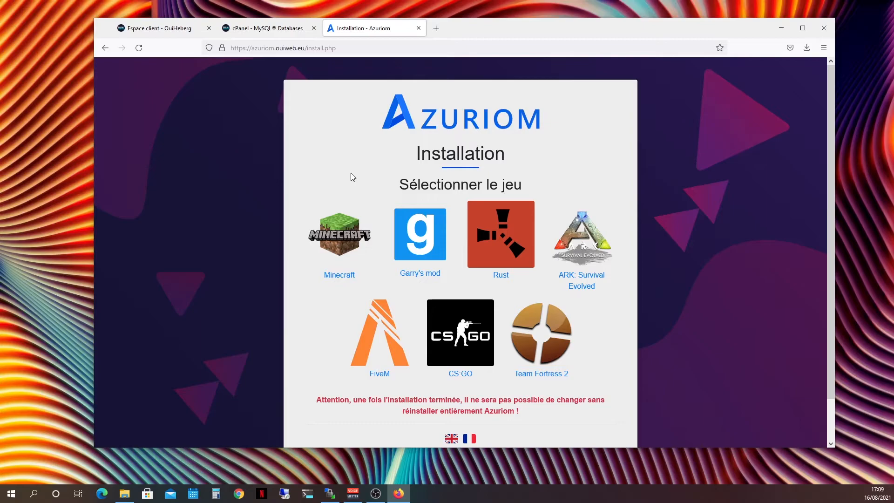
Select Minecraft as the game and fill in the admin account's username, e-mail address, password and password confirmation
click(338, 224)
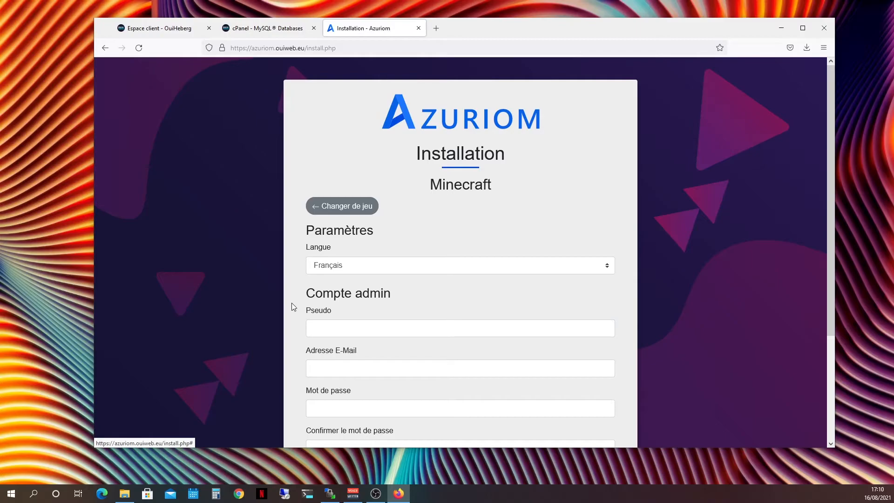
click(351, 323)
text(deCourfeyrac)
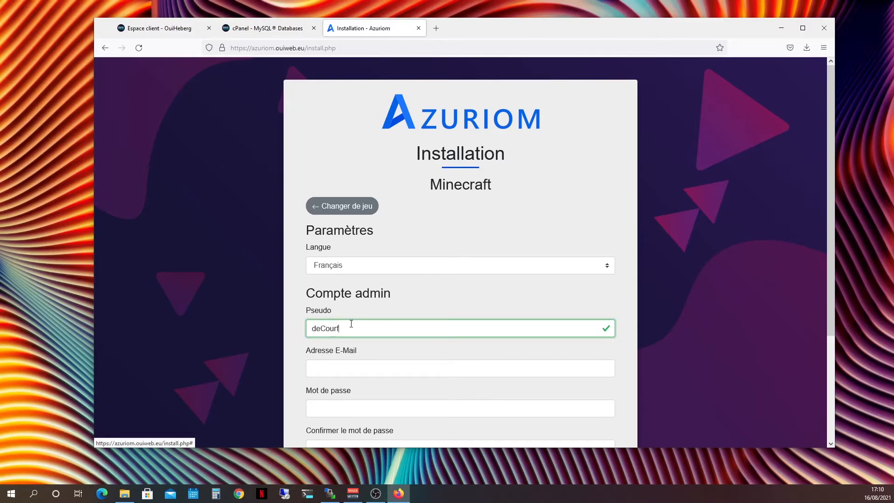
key(Tab)
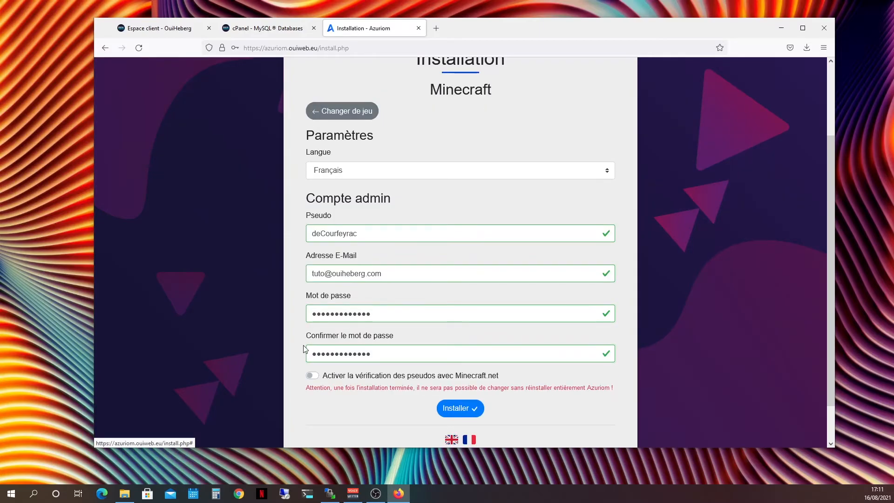
Switch on username verification with Minecraft.net, install Azuriom and decline to save the login in the browser
click(313, 378)
click(466, 411)
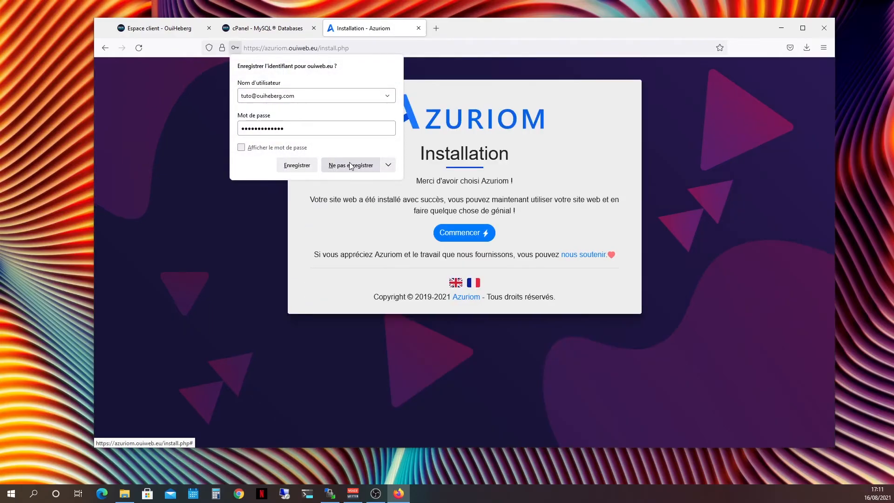
click(350, 163)
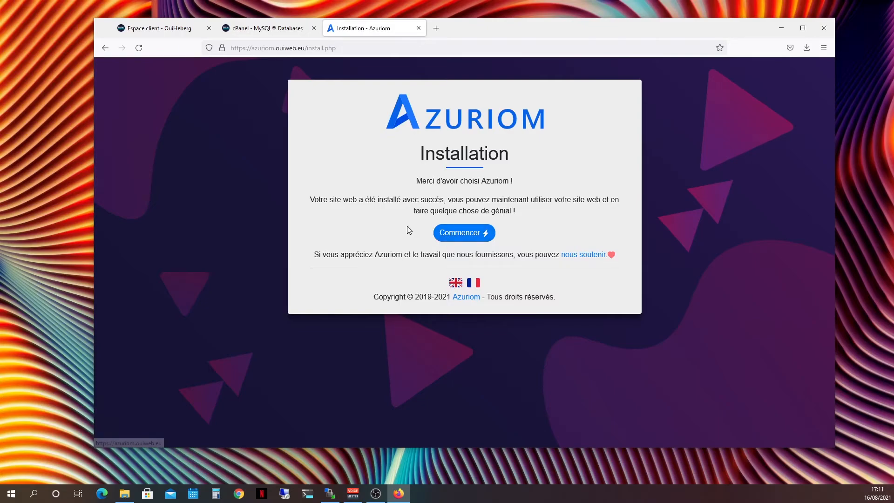
Open the new site and log in with the admin e-mail and account password, with Se souvenir de moi ticked
click(448, 238)
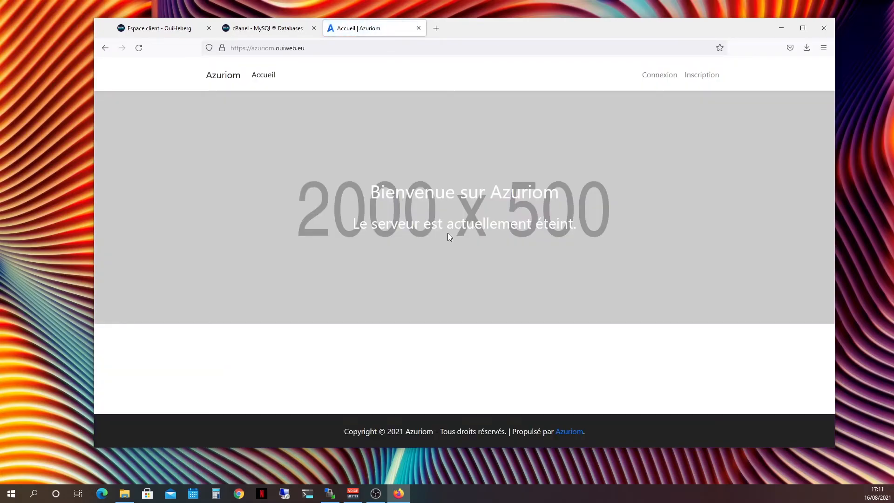
click(654, 79)
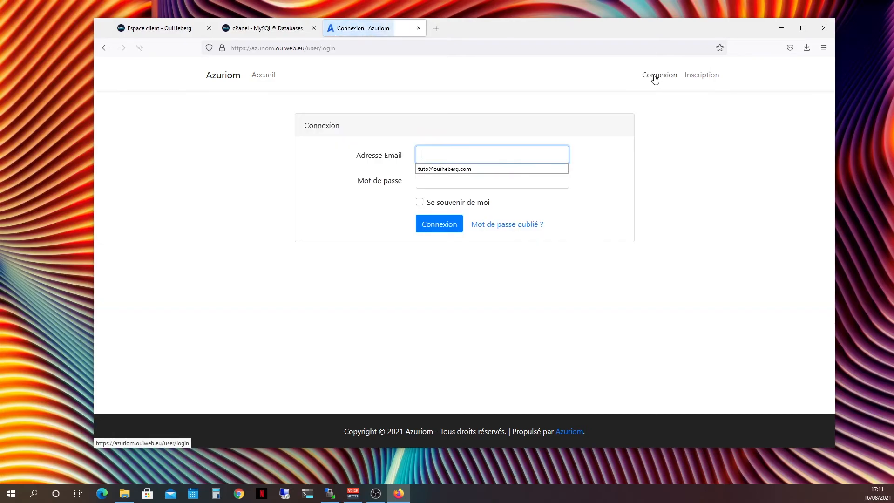
click(464, 147)
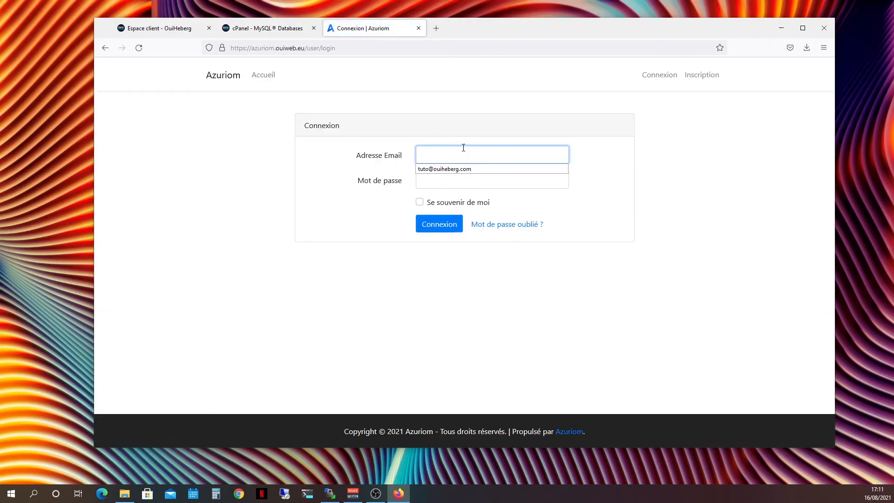
click(451, 169)
click(450, 179)
text(*************)
click(437, 203)
click(437, 223)
click(352, 167)
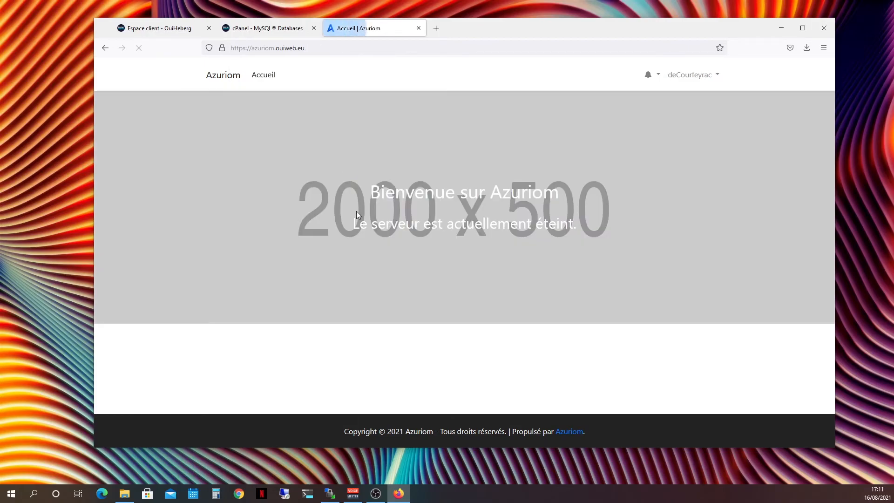
Open the site's Panel administrateur for the logged-in admin account
click(696, 84)
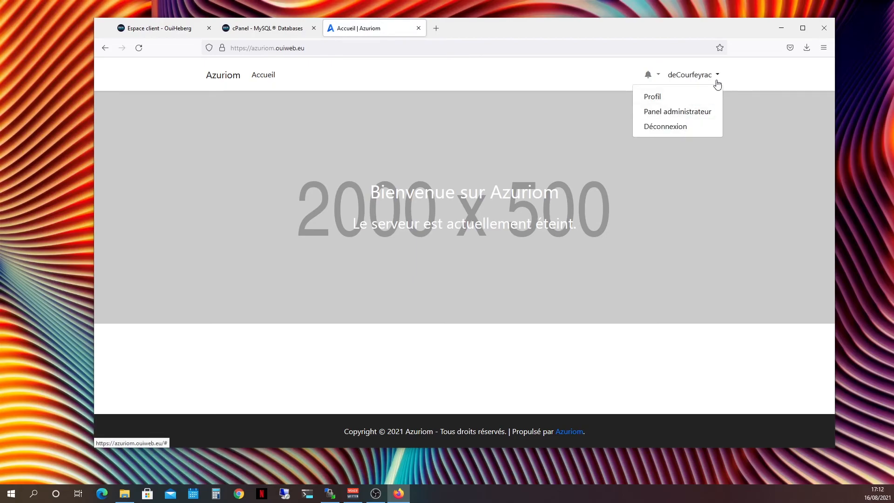
click(696, 111)
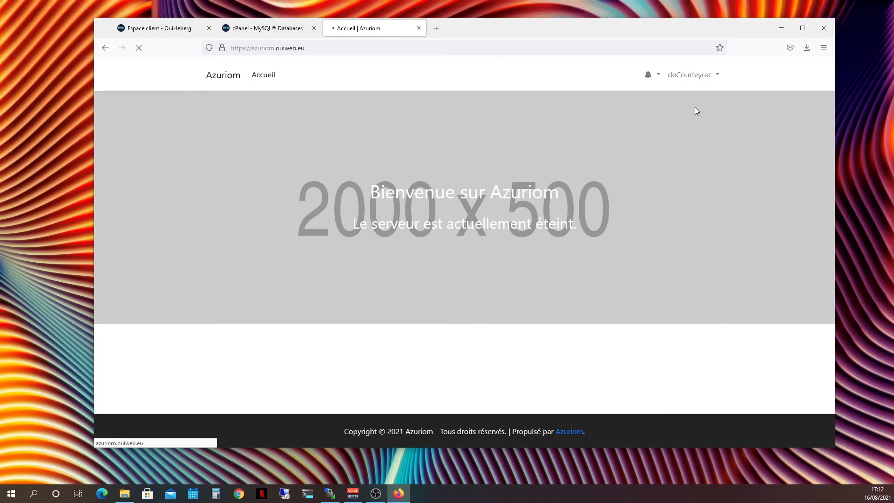